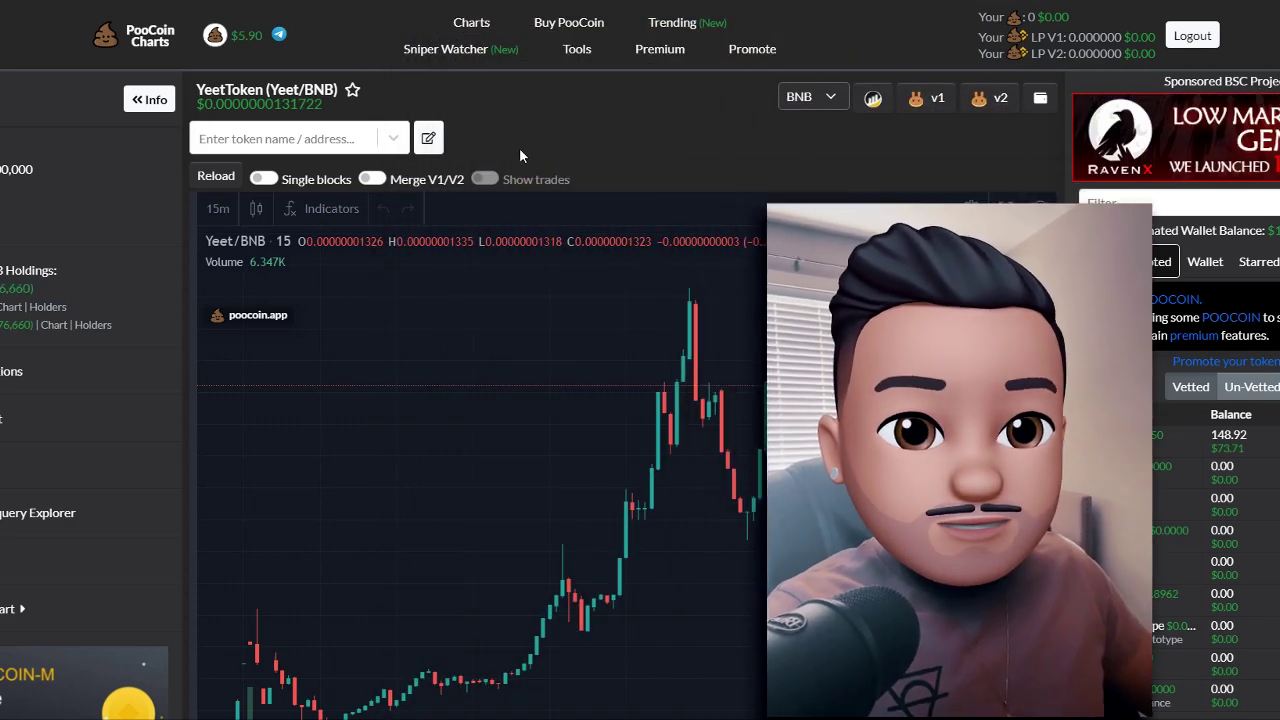
Inspect Yeet's recent candles on the PooCoin chart, then load the PancakeSwap v2 panel.
drag(197, 90, 265, 90)
click(375, 82)
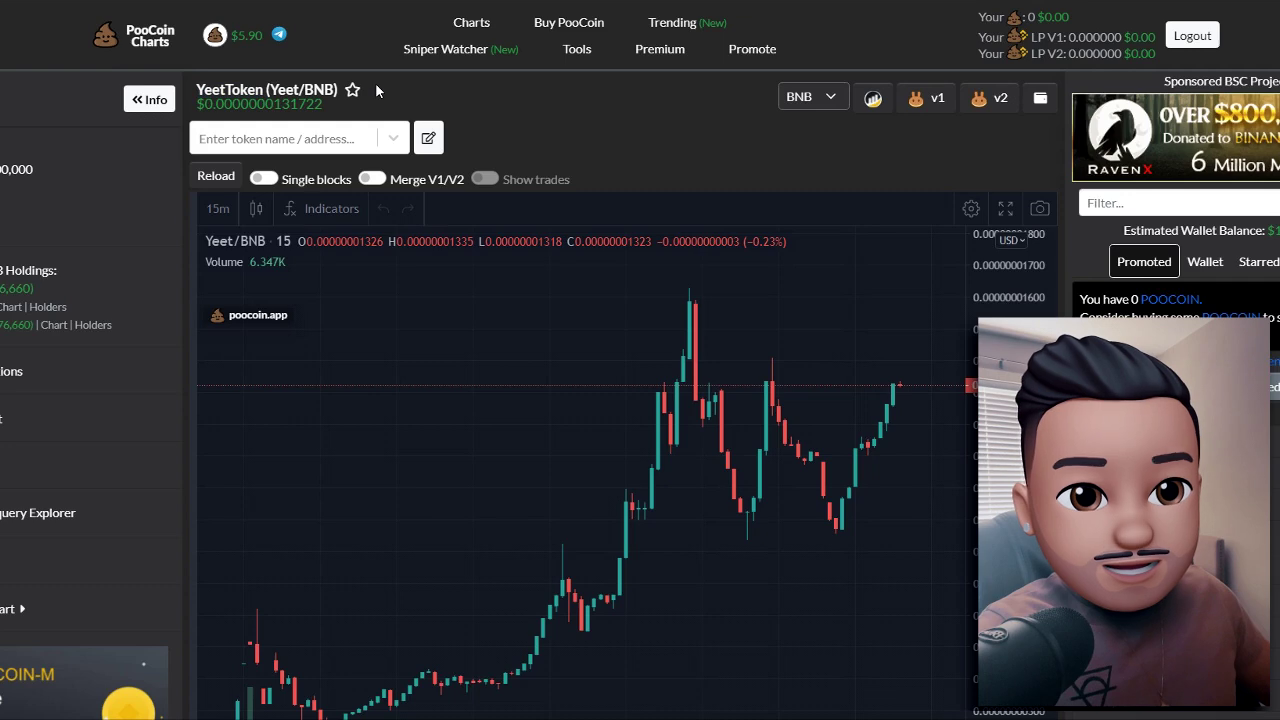
scroll(566, 229, down, 1)
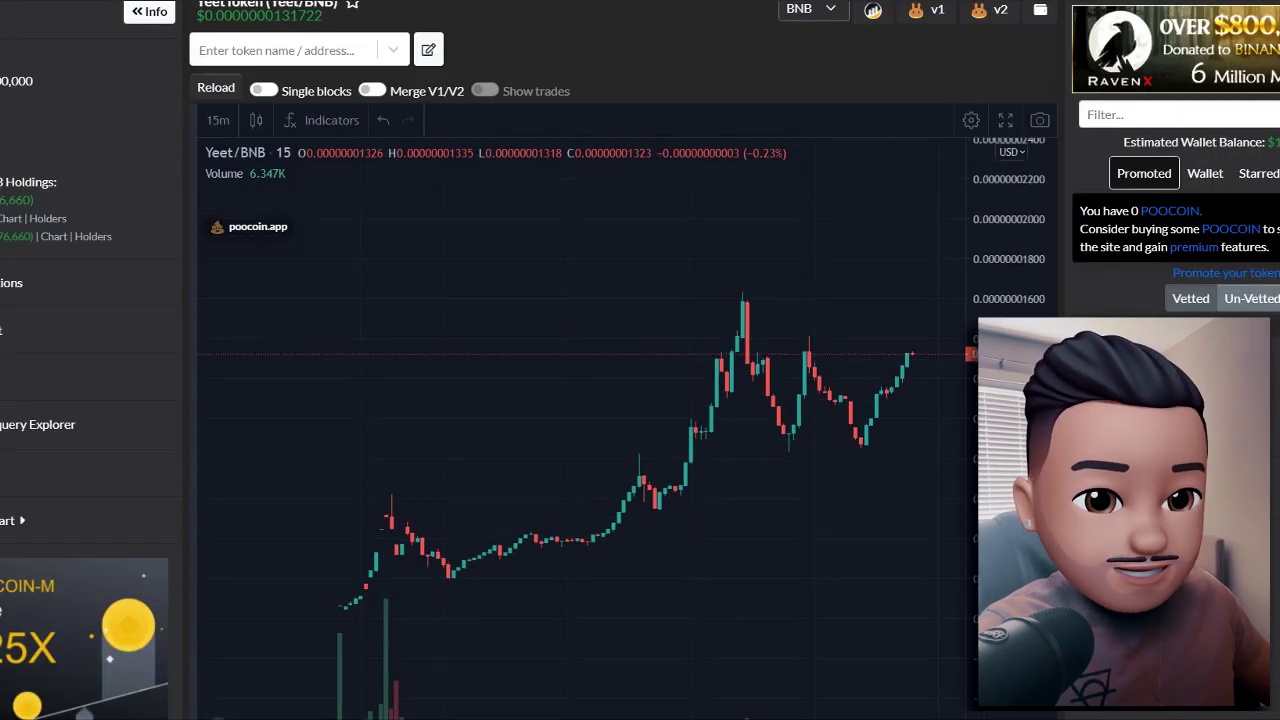
scroll(820, 449, down, 3)
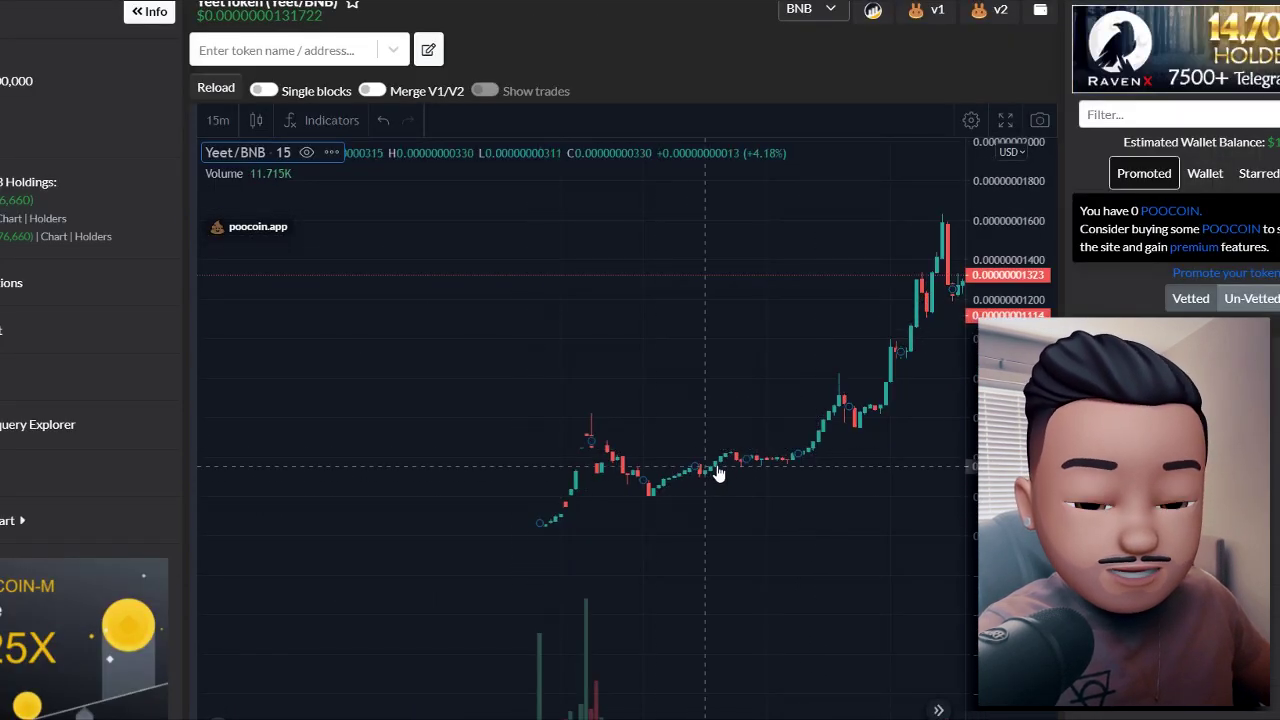
drag(866, 374, 553, 454)
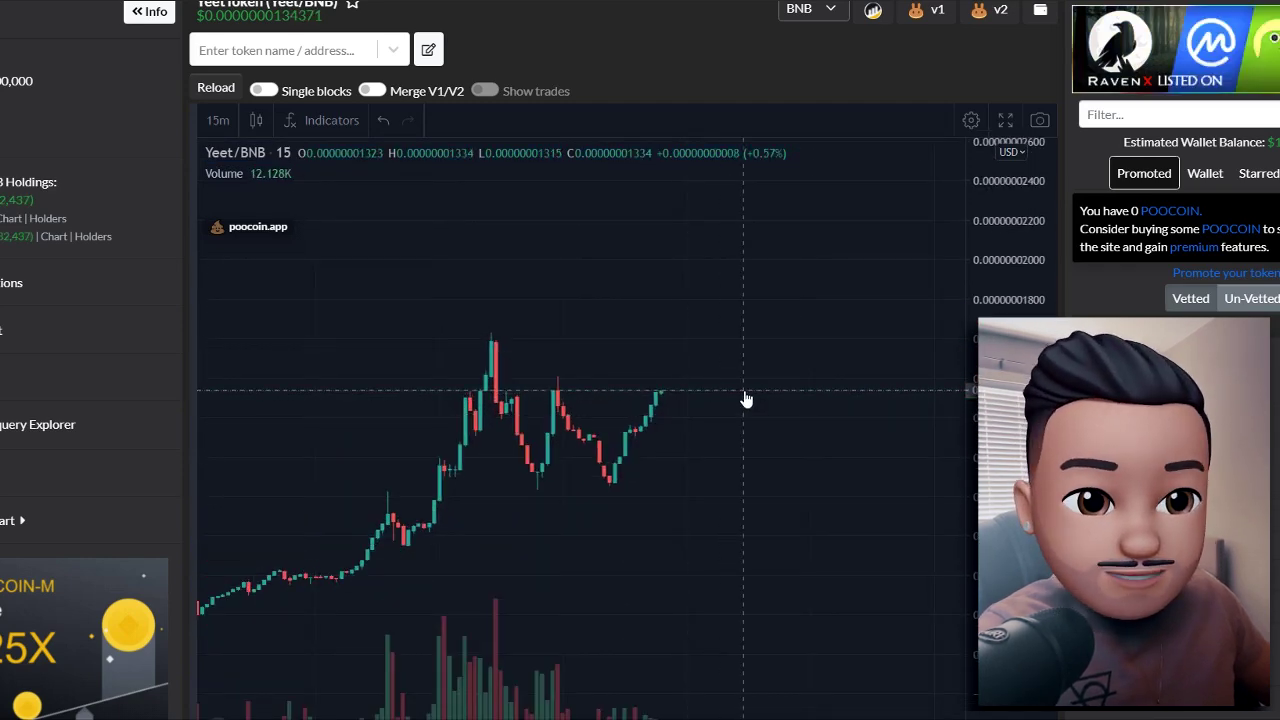
scroll(980, 146, up, 1)
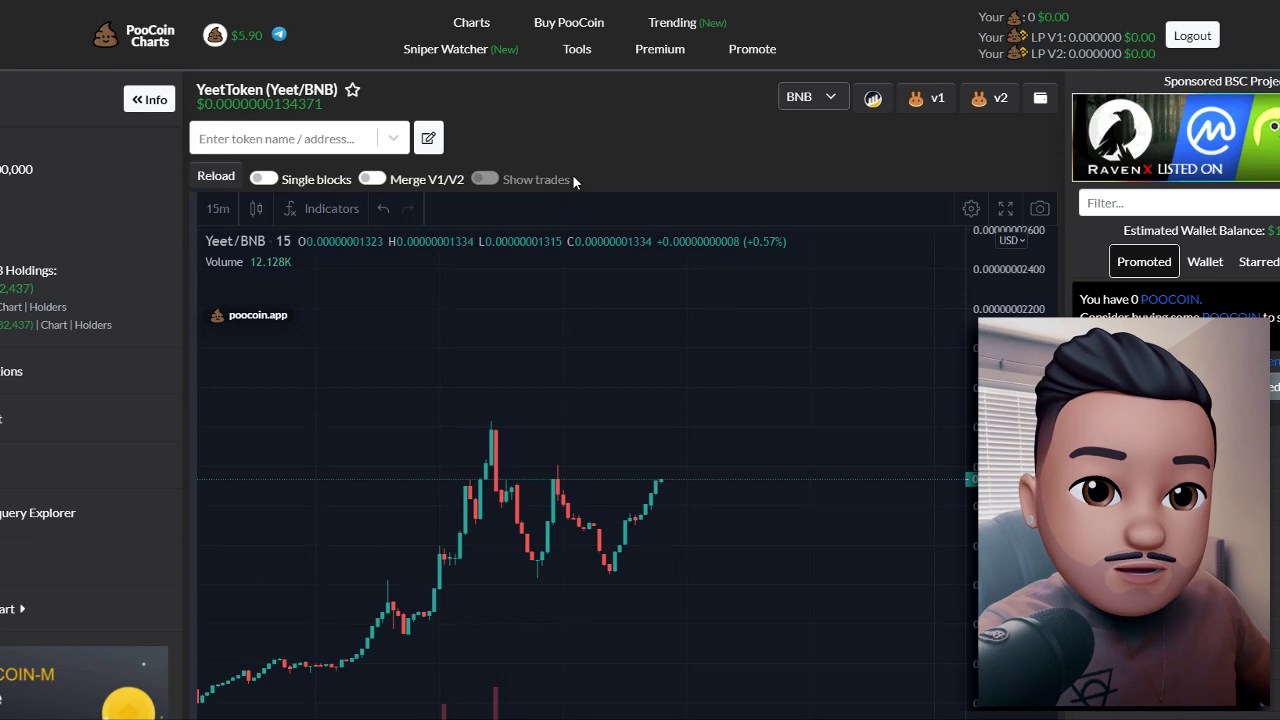
click(1000, 100)
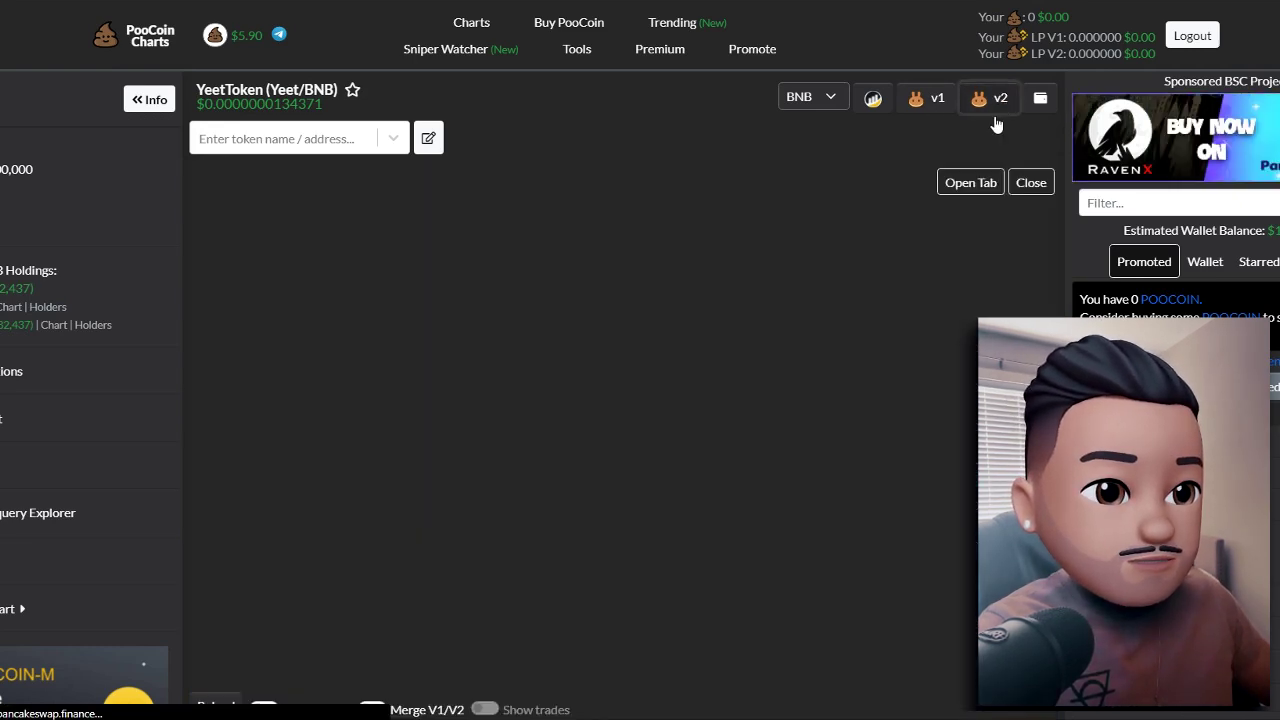
Open the PancakeSwap swap page separately and accept the Yeet token import warning.
click(965, 183)
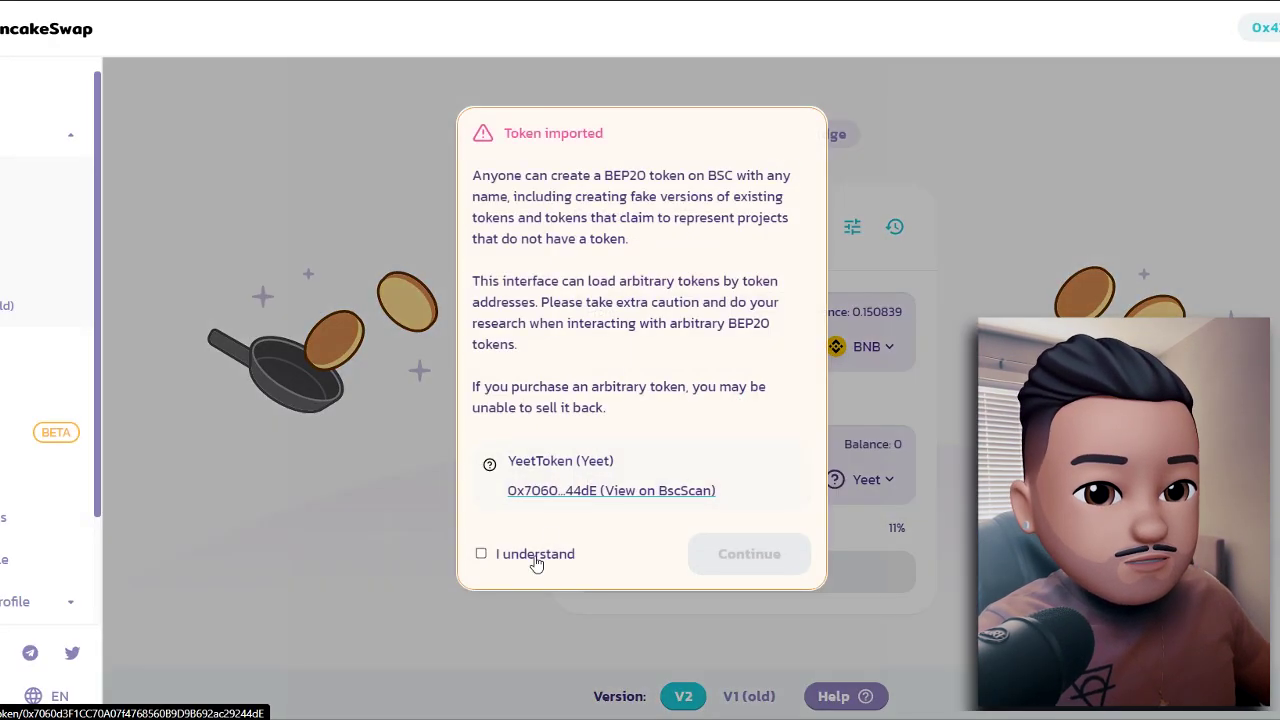
click(536, 560)
click(735, 548)
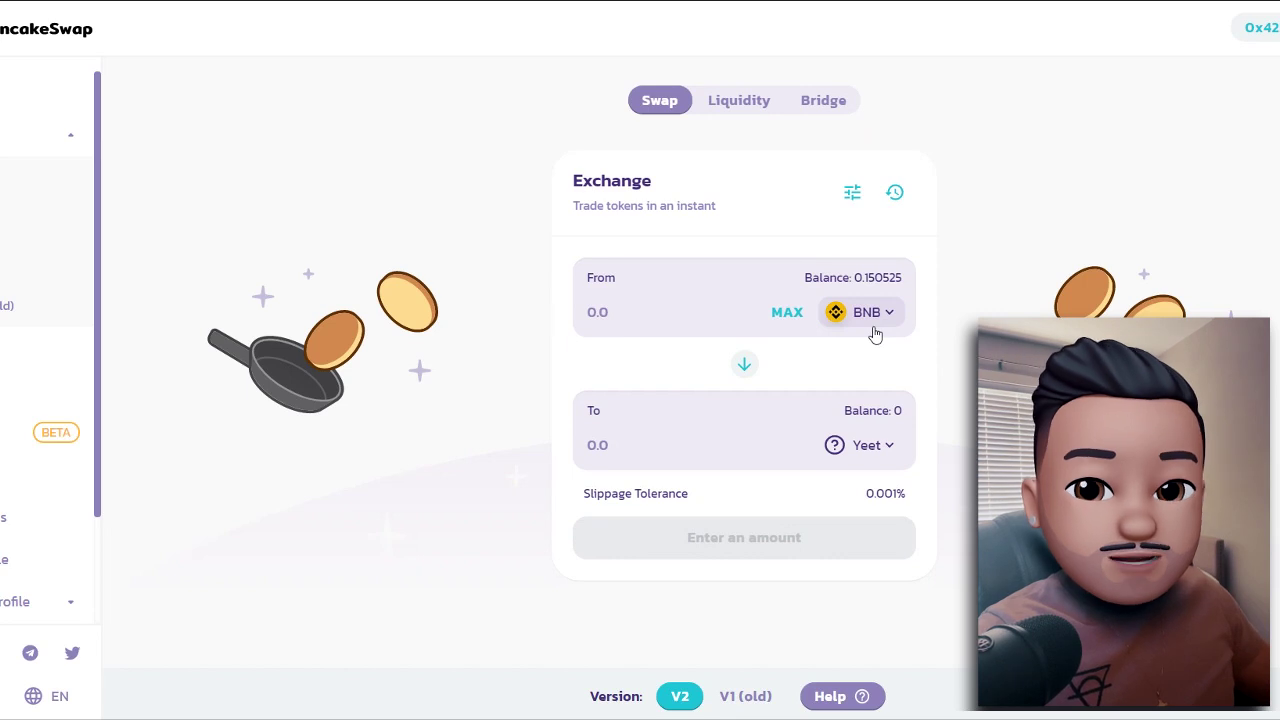
click(801, 318)
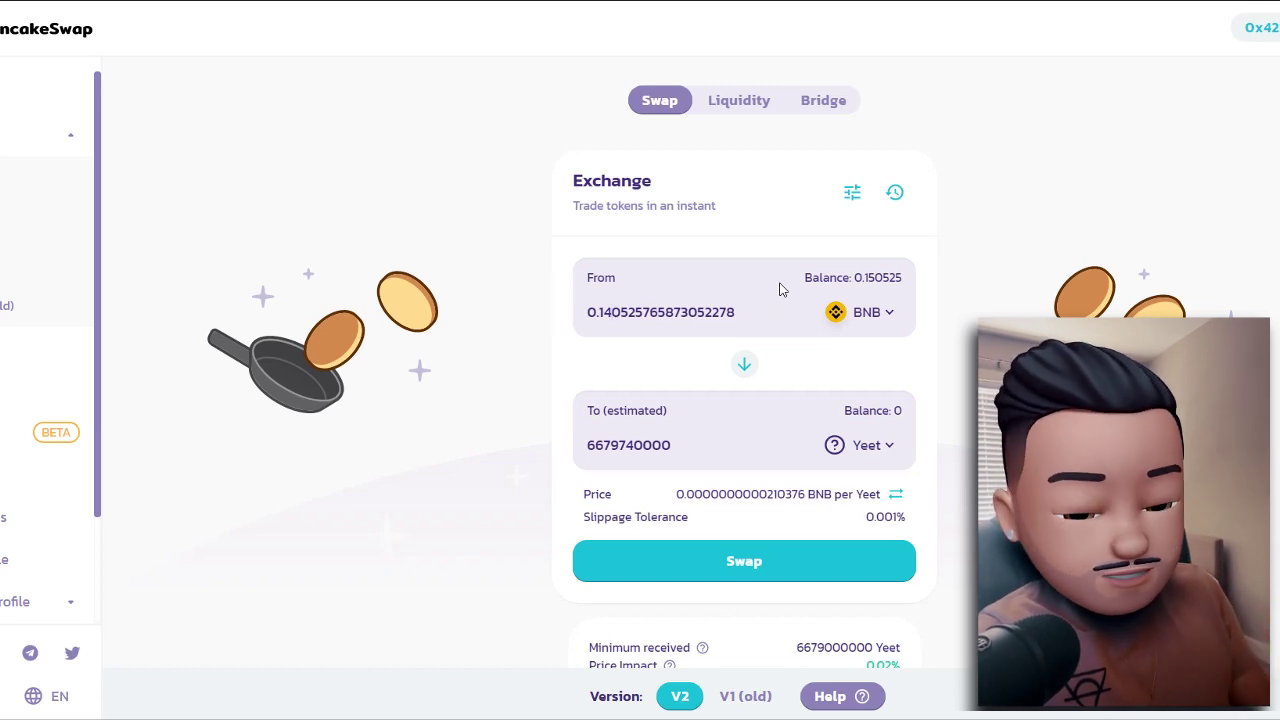
key(BackSpace)
text(3)
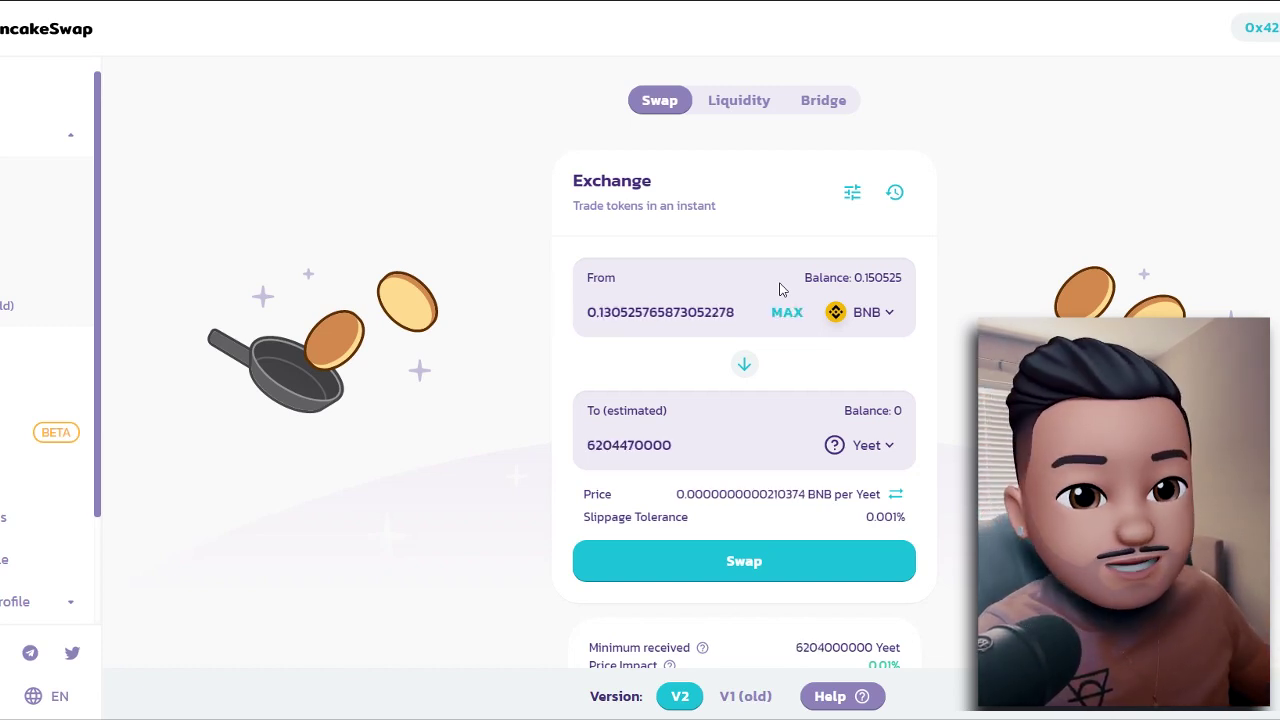
click(747, 439)
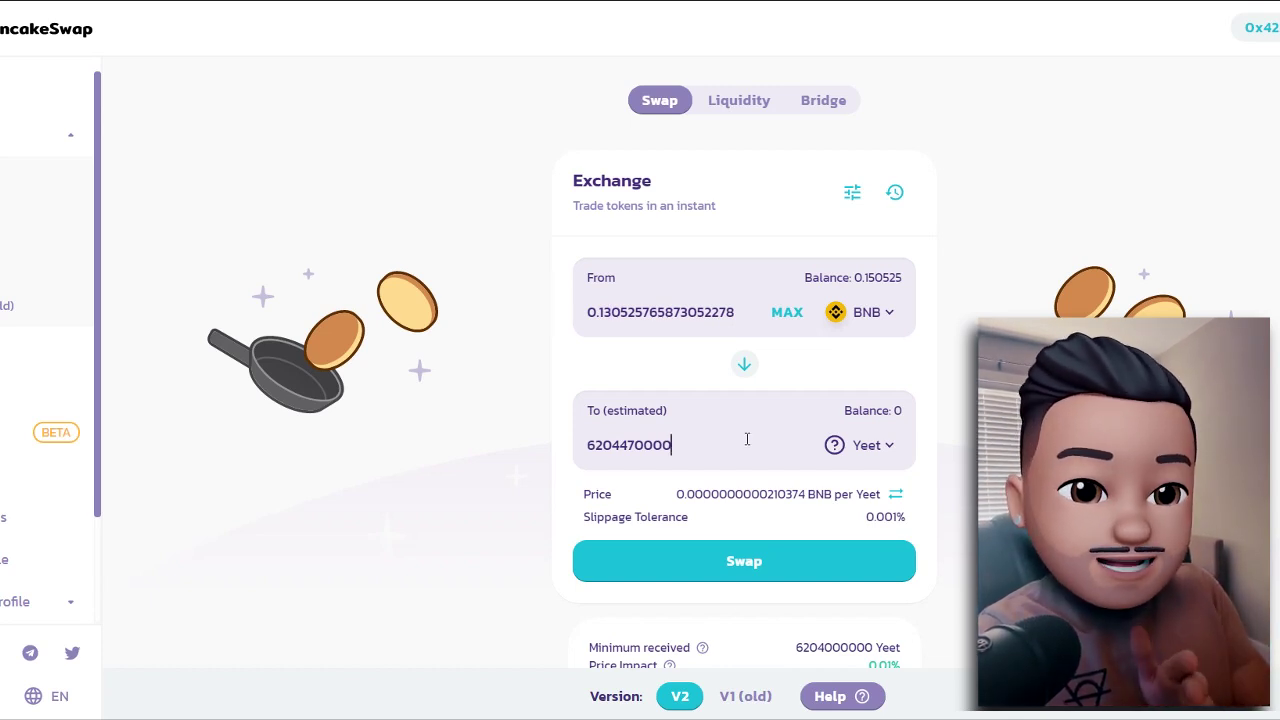
key(BackSpace)
text(5)
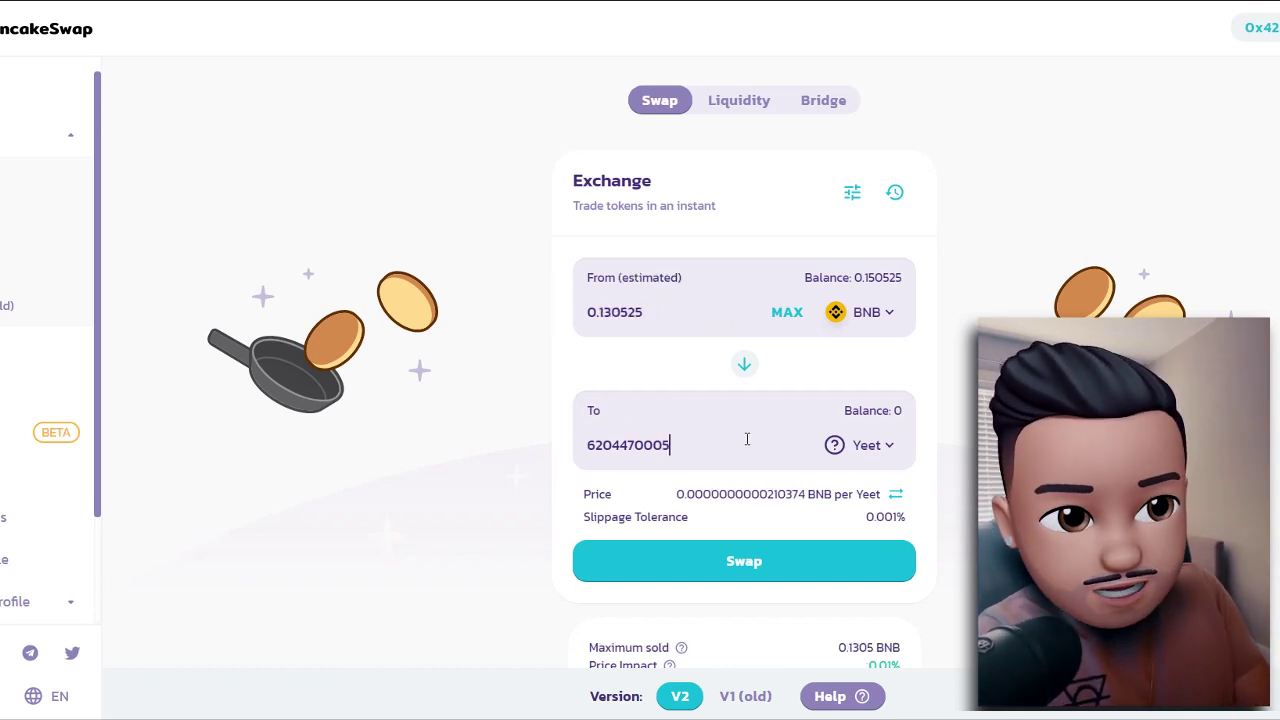
click(851, 195)
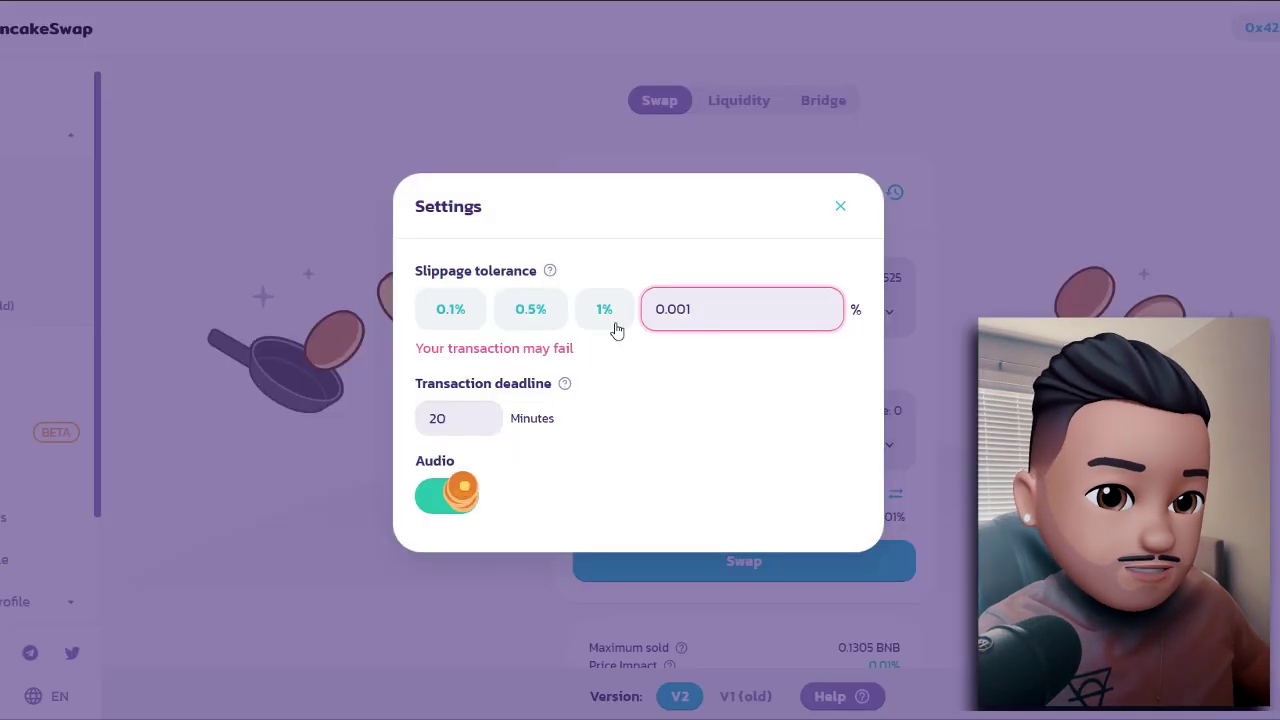
Attempt the swap at 1% slippage, then reject it in the wallet and dismiss the error.
click(585, 312)
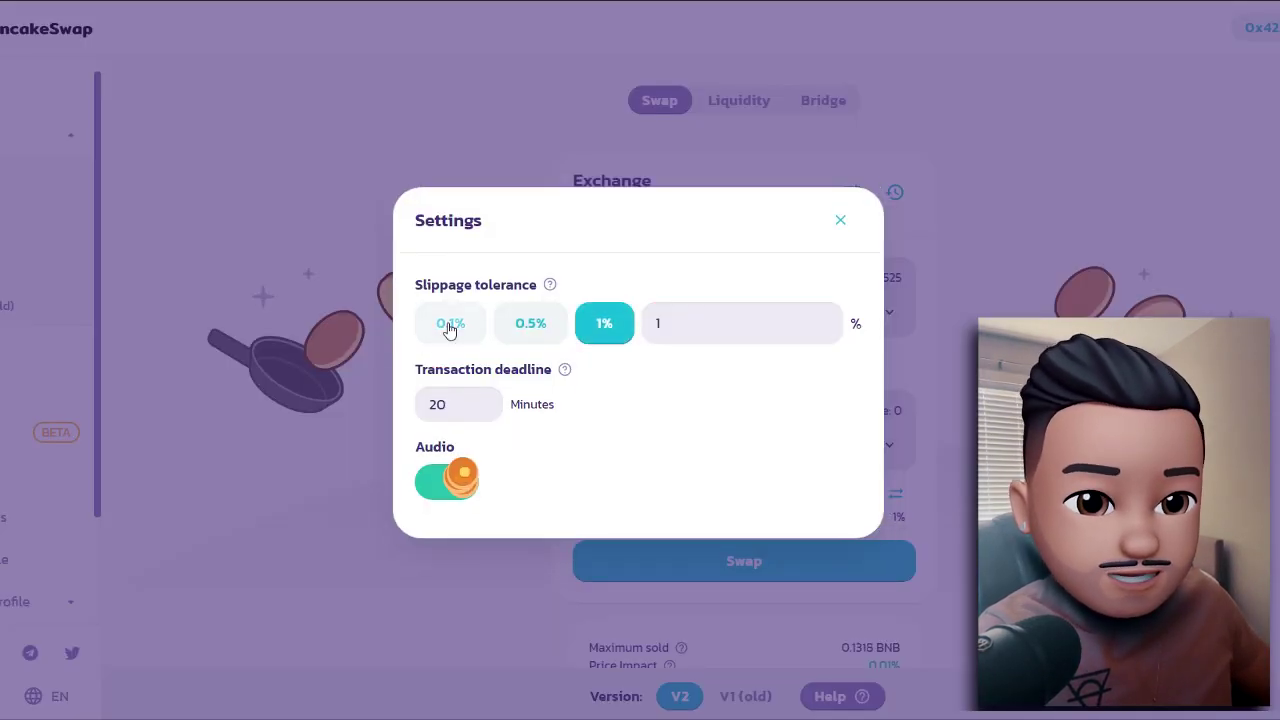
click(920, 497)
click(786, 563)
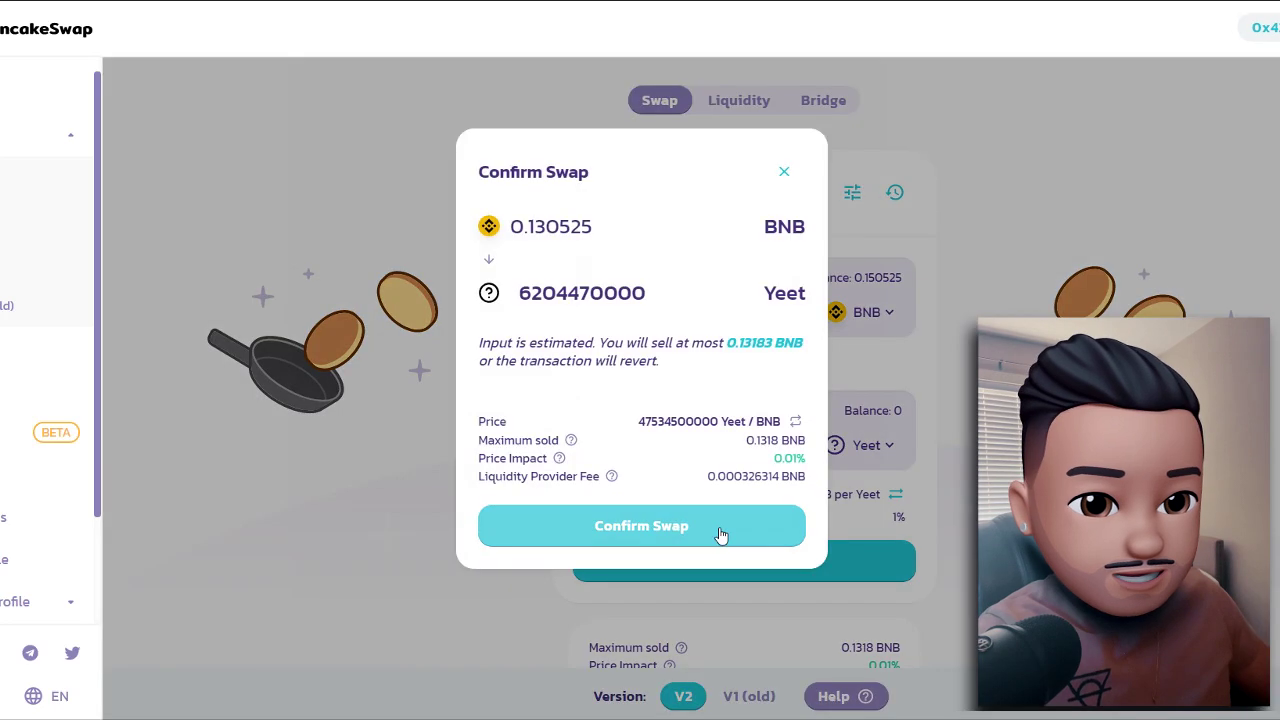
click(719, 529)
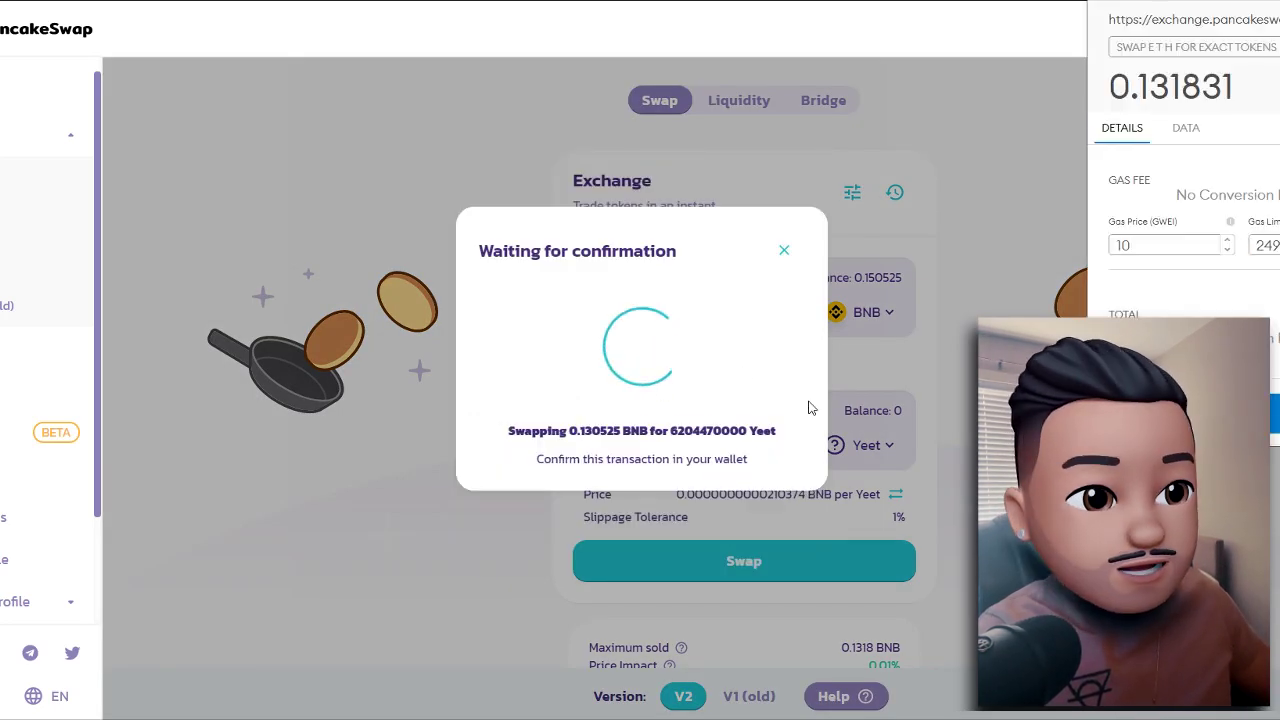
click(1165, 413)
click(694, 479)
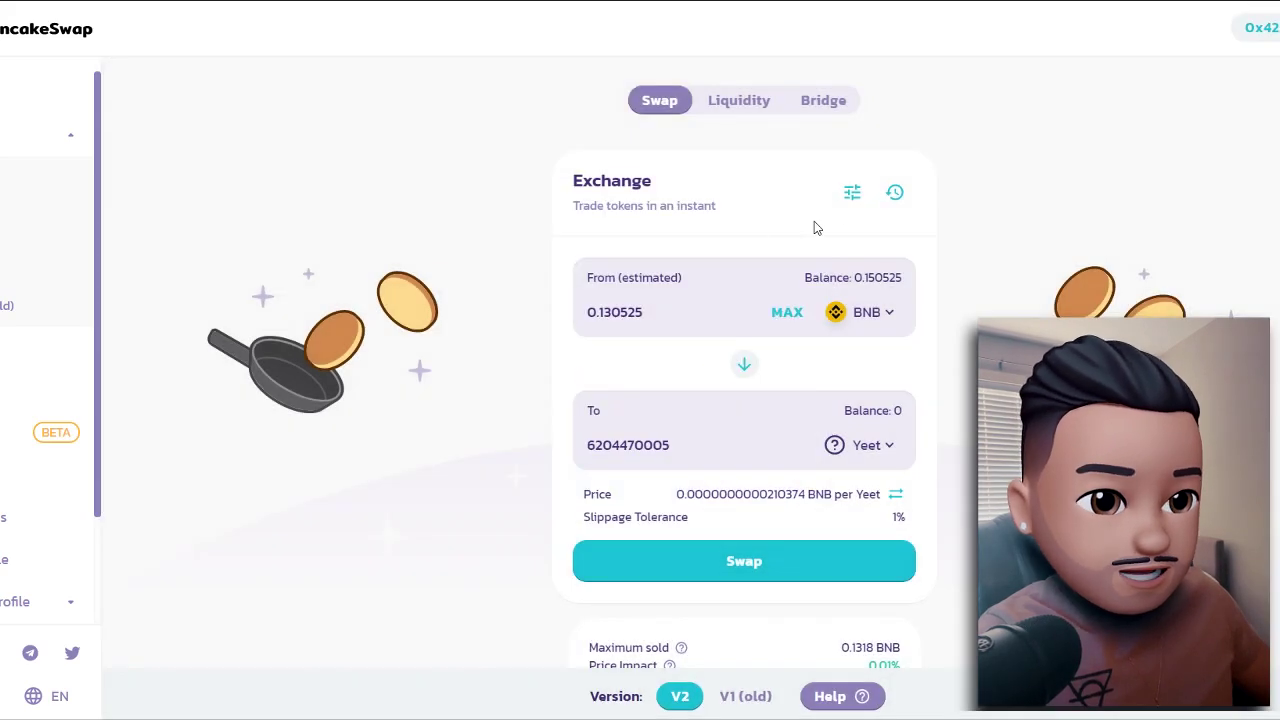
Retry the swap at 0.1% slippage and dismiss the excessive input amount error.
click(853, 195)
click(428, 328)
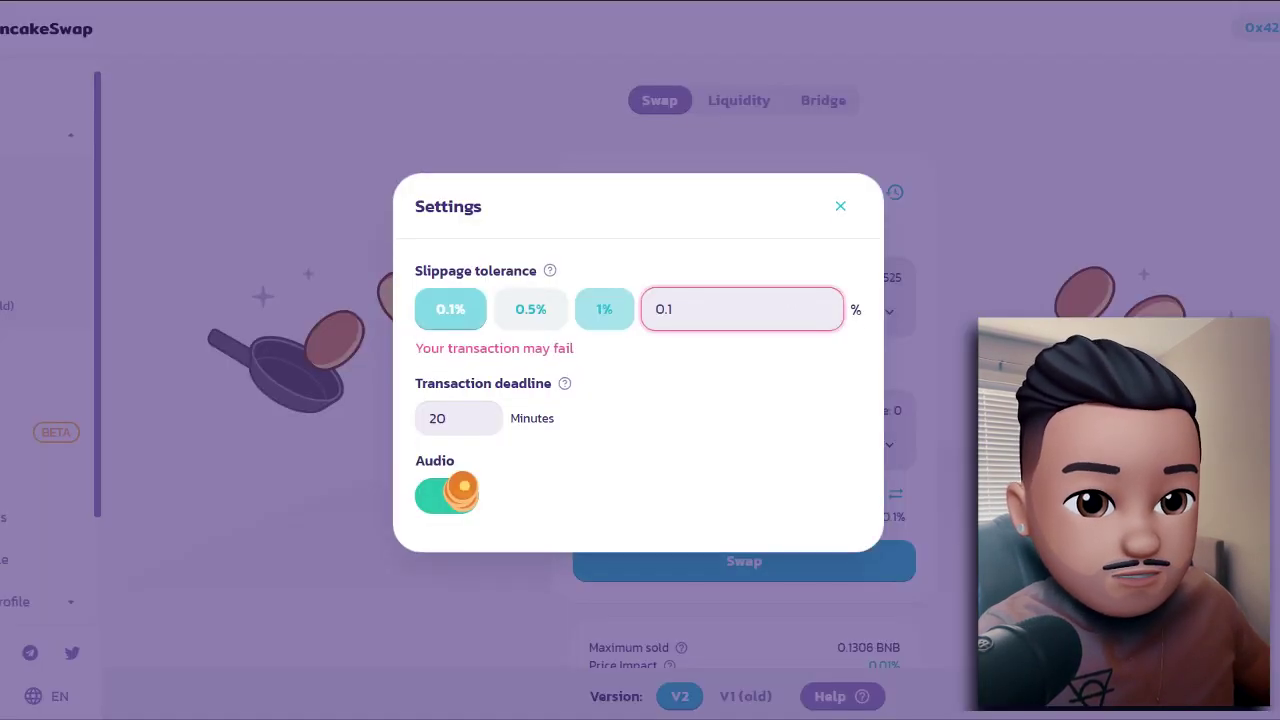
click(786, 578)
click(786, 578)
click(726, 535)
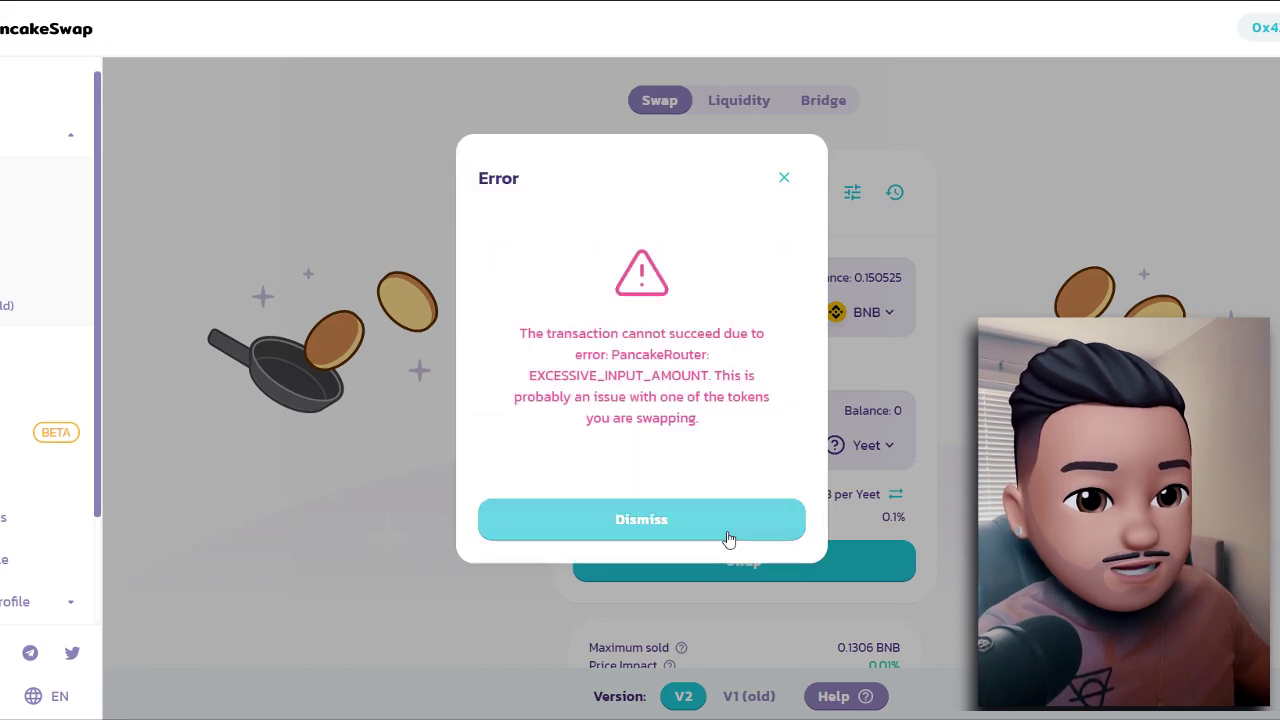
click(728, 537)
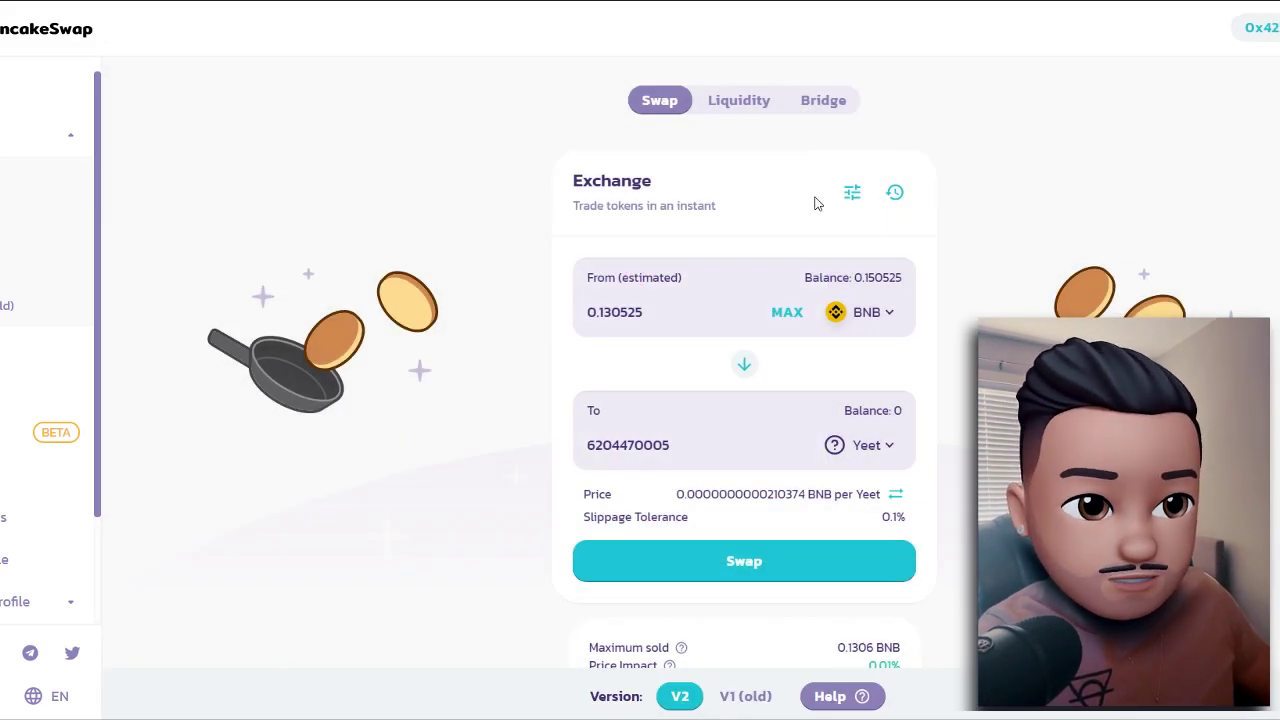
Set the slippage tolerance back to 1%.
click(852, 192)
click(608, 318)
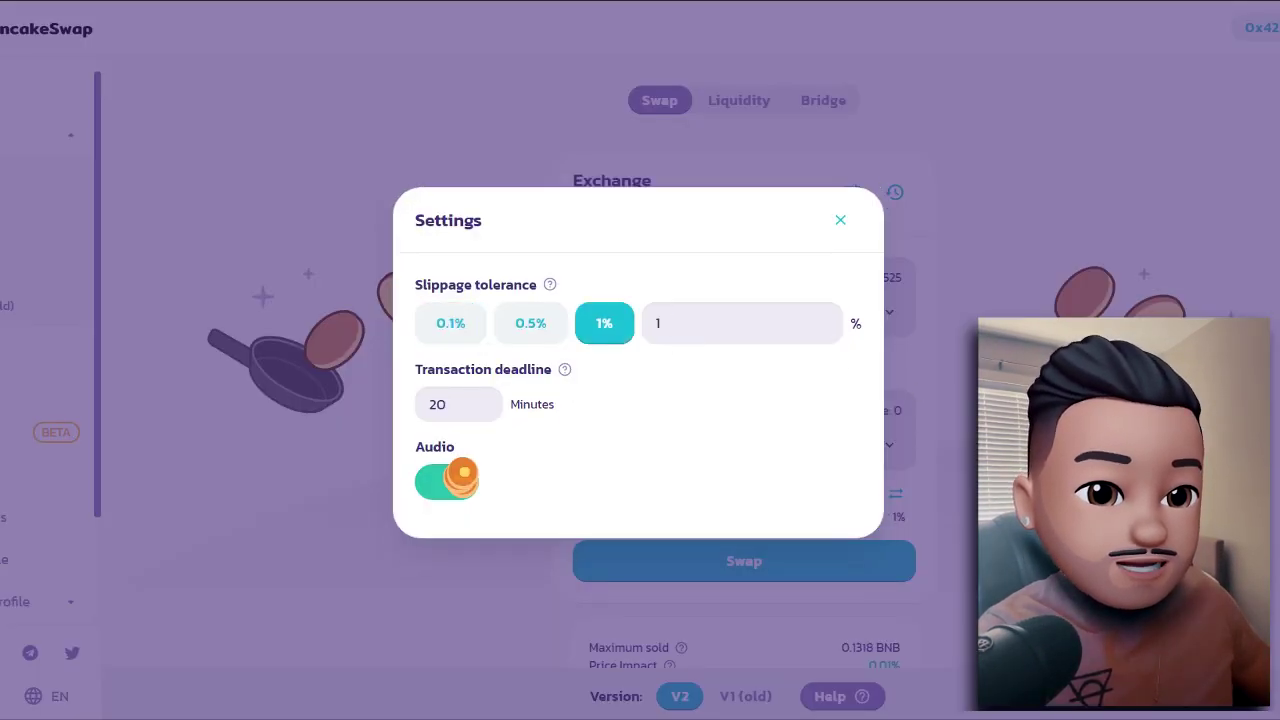
key(Escape)
click(726, 449)
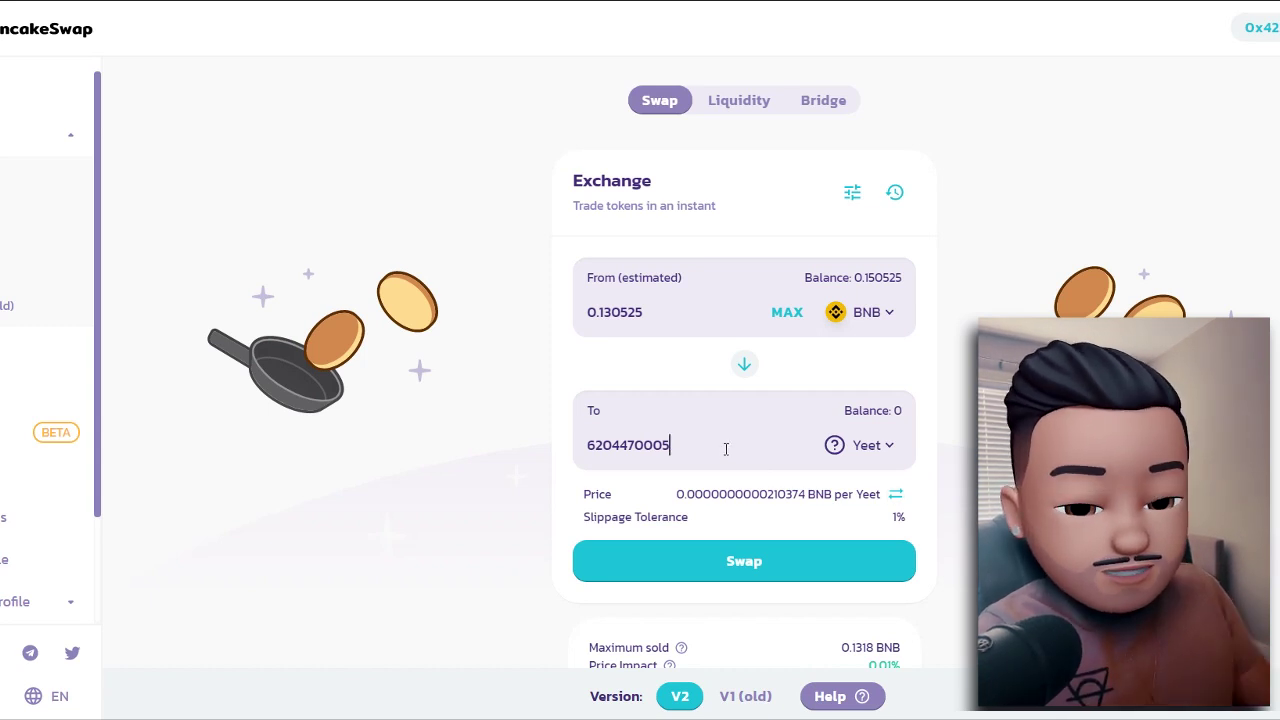
End the Yeet amount with 1.99 and submit the 0.130525 BNB swap, approving it in MetaMask.
key(BackSpace)
text(1)
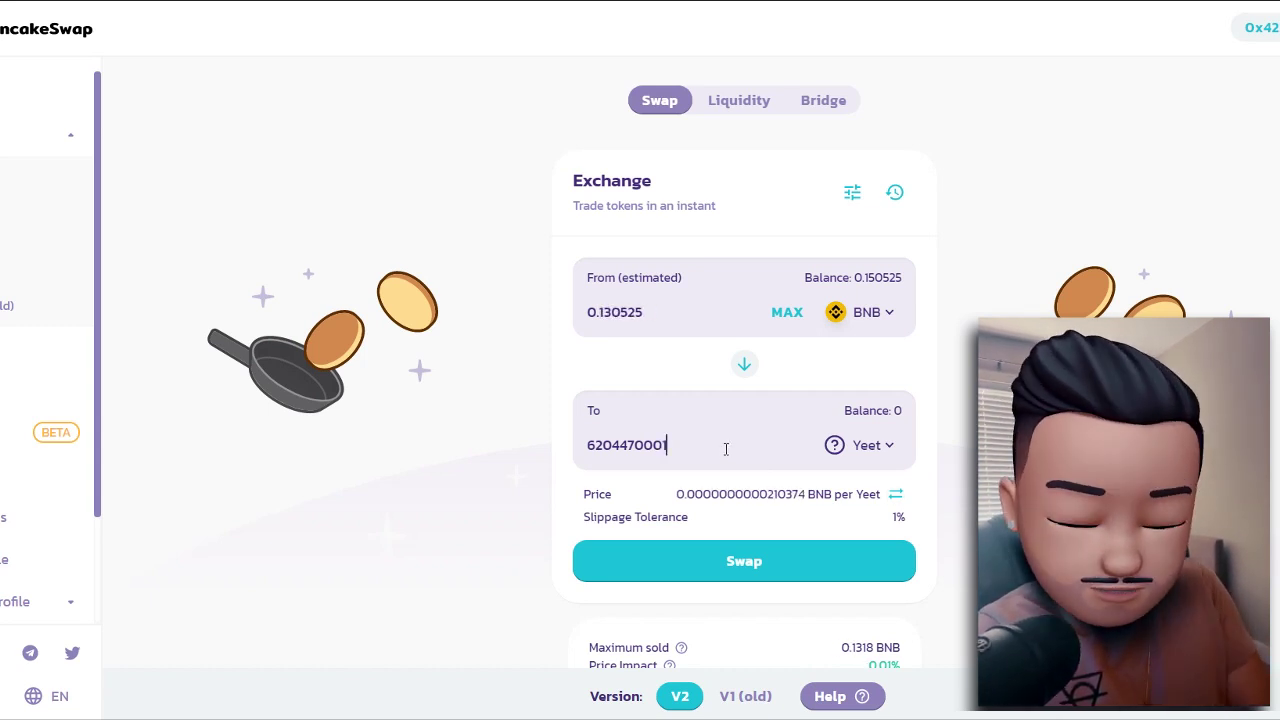
text(.99)
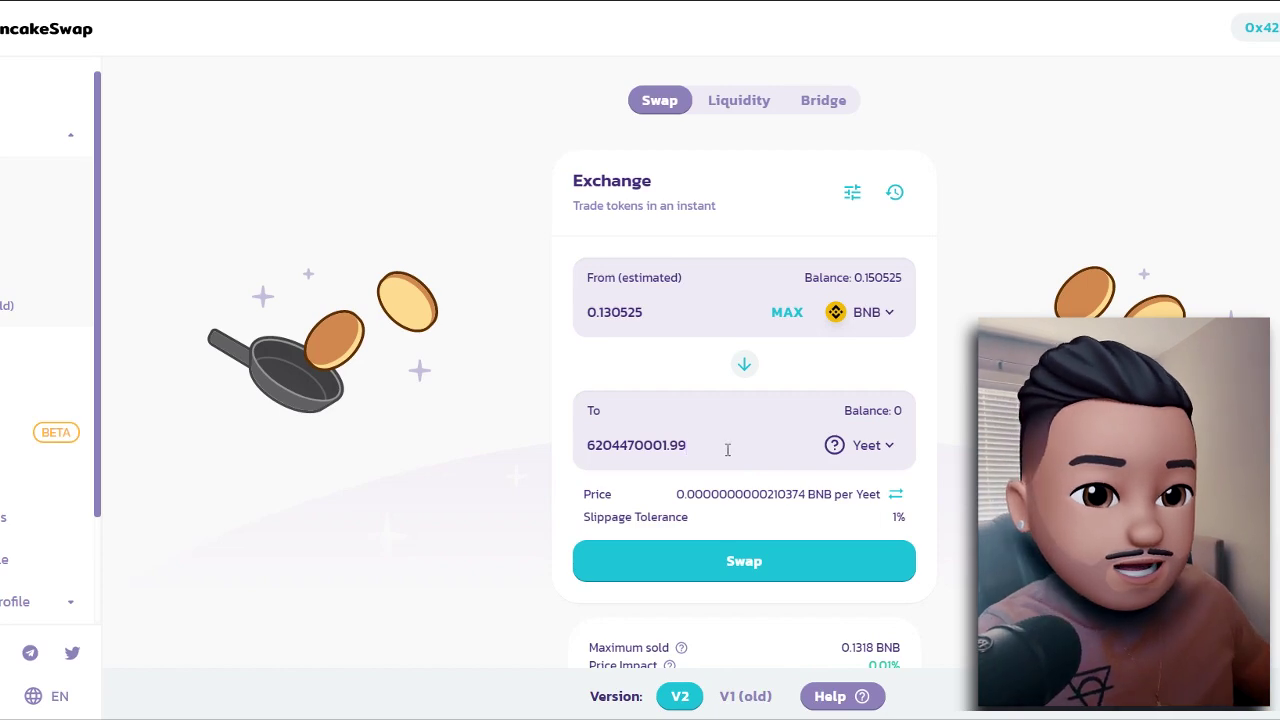
click(807, 555)
click(730, 527)
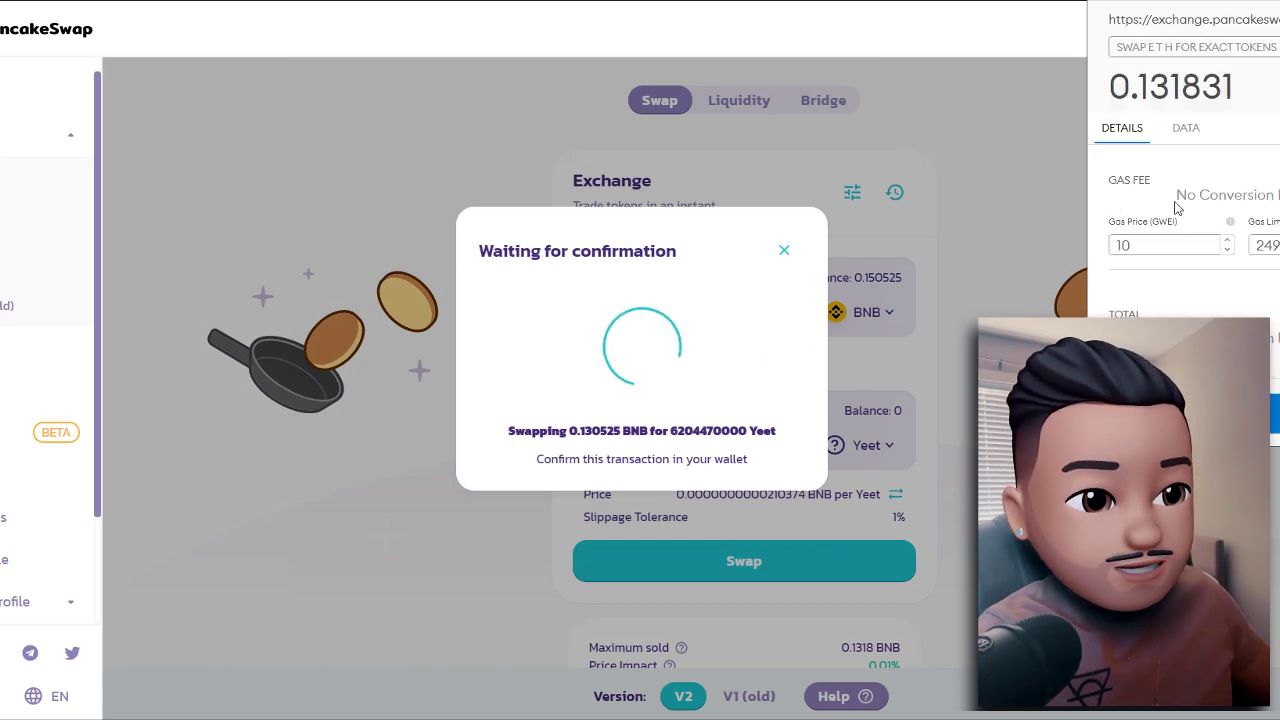
click(1276, 412)
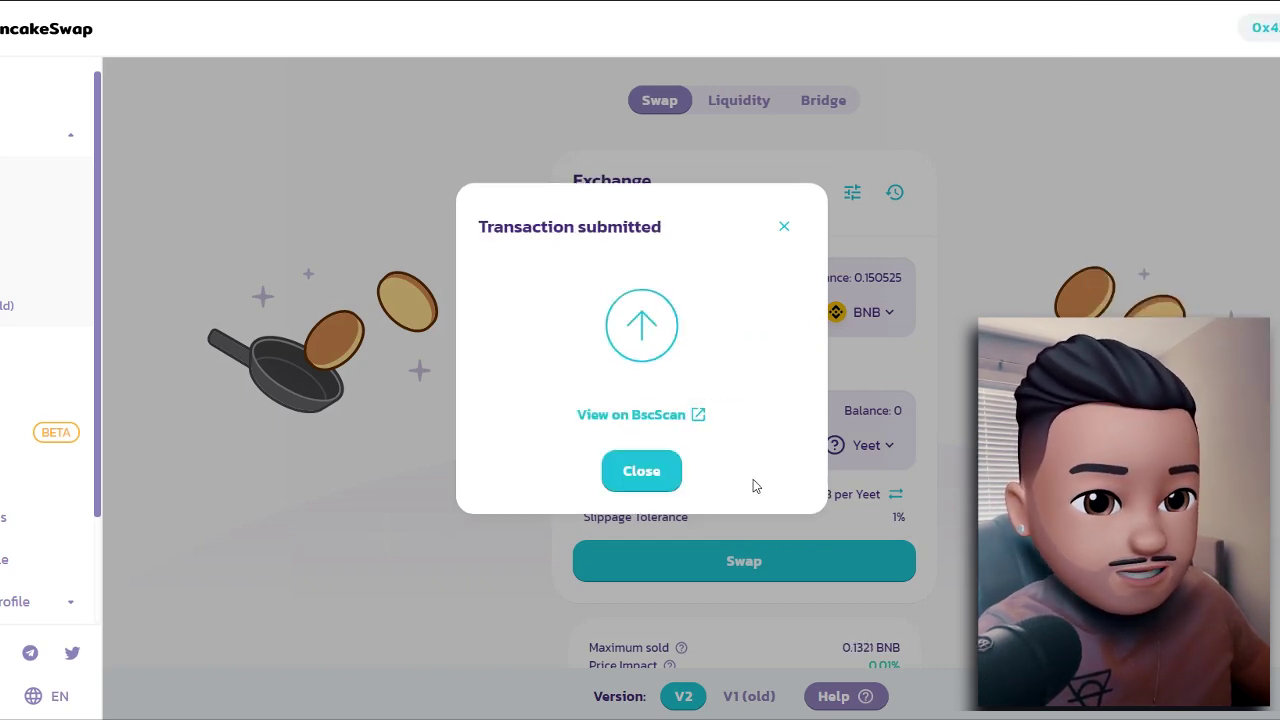
click(649, 420)
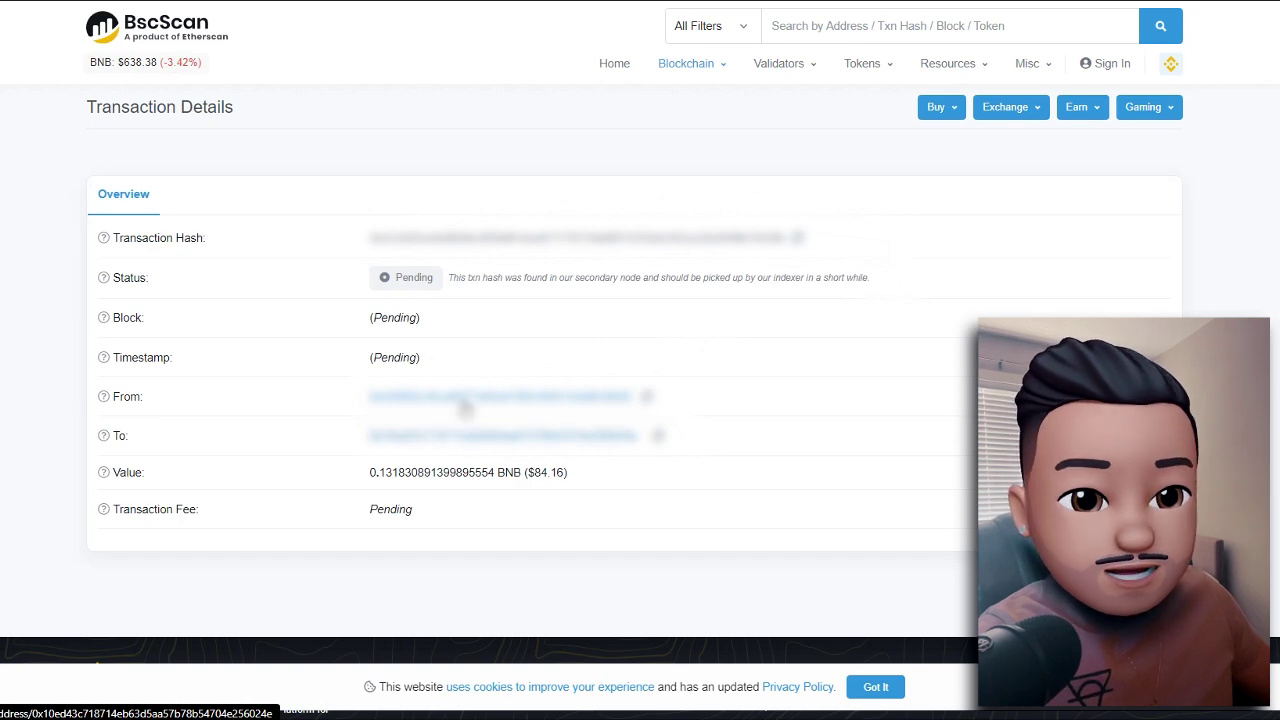
Verify on BscScan that 5,832,201,801.8706 Yeet was transferred for a 0.00201227 BNB fee.
scroll(742, 500, down, 1)
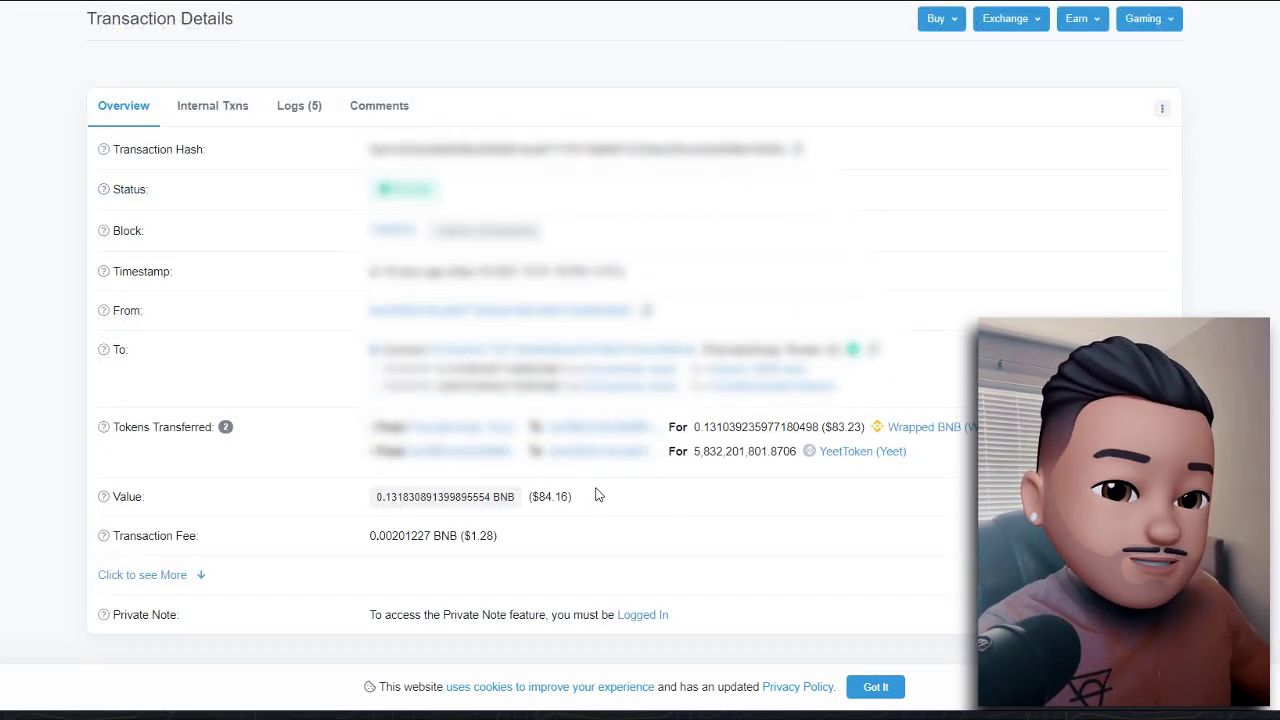
drag(597, 494, 545, 502)
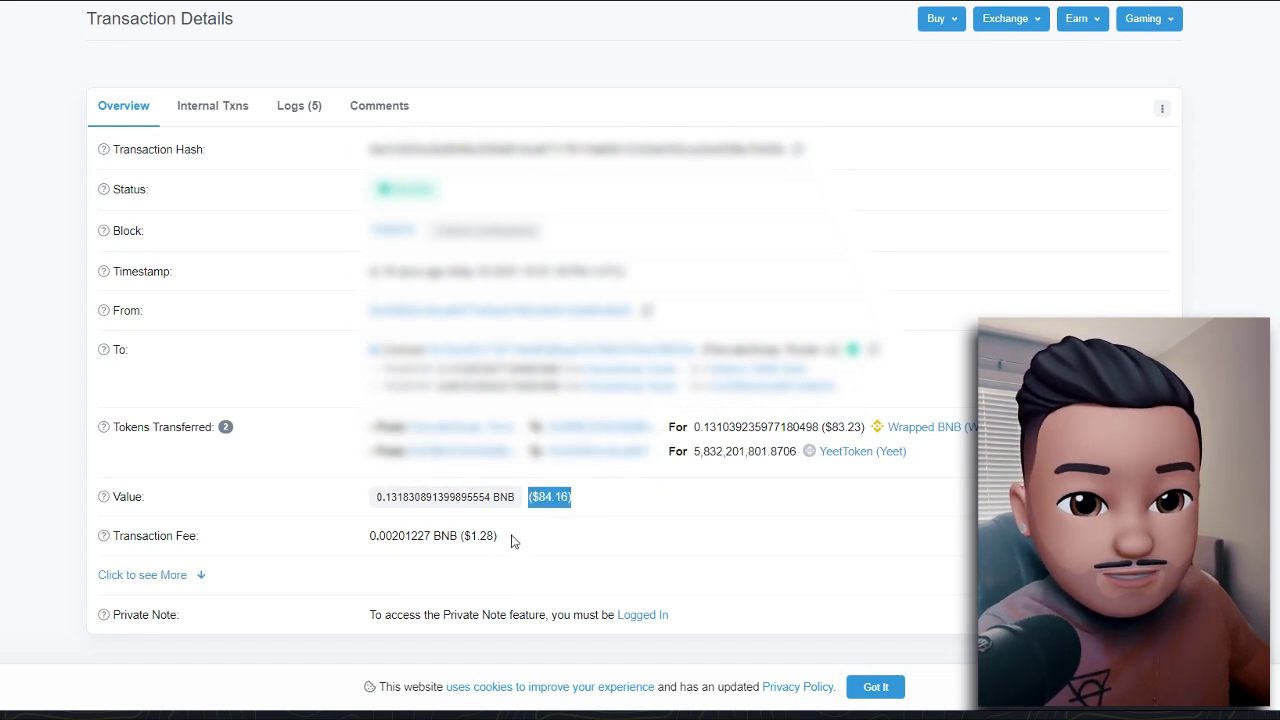
drag(496, 537, 472, 538)
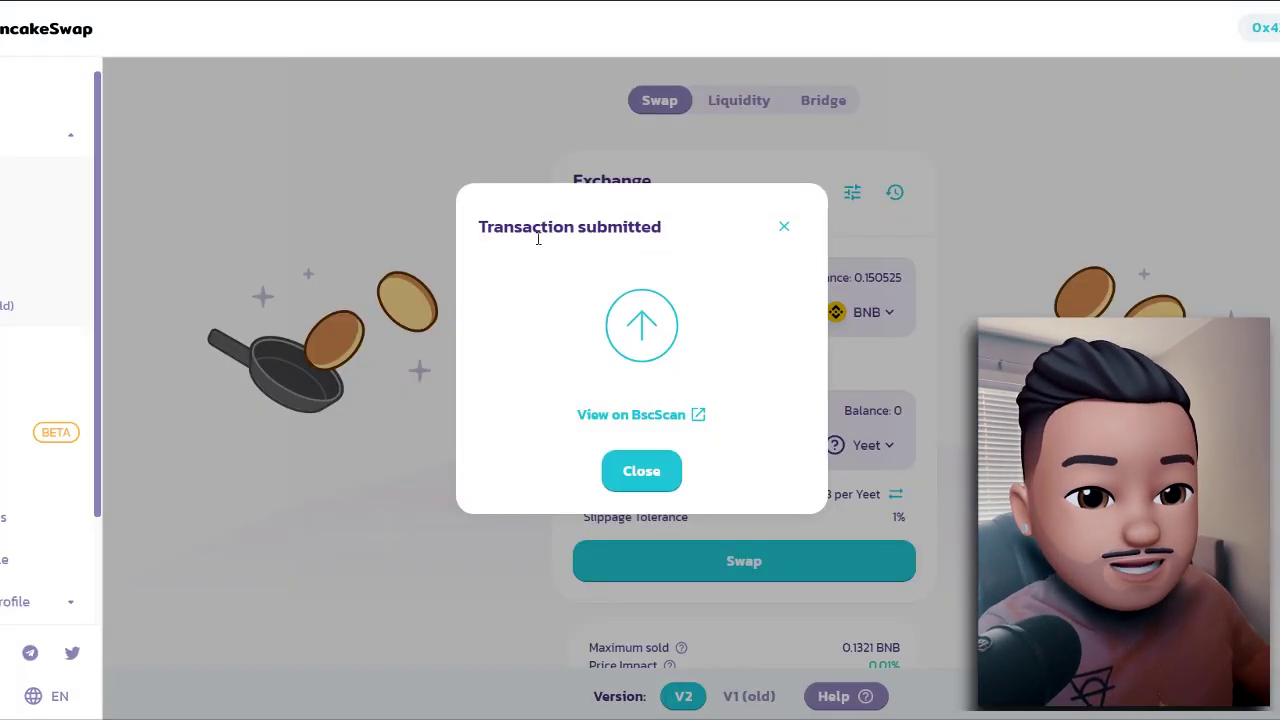
Dismiss the Transaction submitted notice and set a custom slippage tolerance of 0.0001%.
click(660, 477)
click(851, 288)
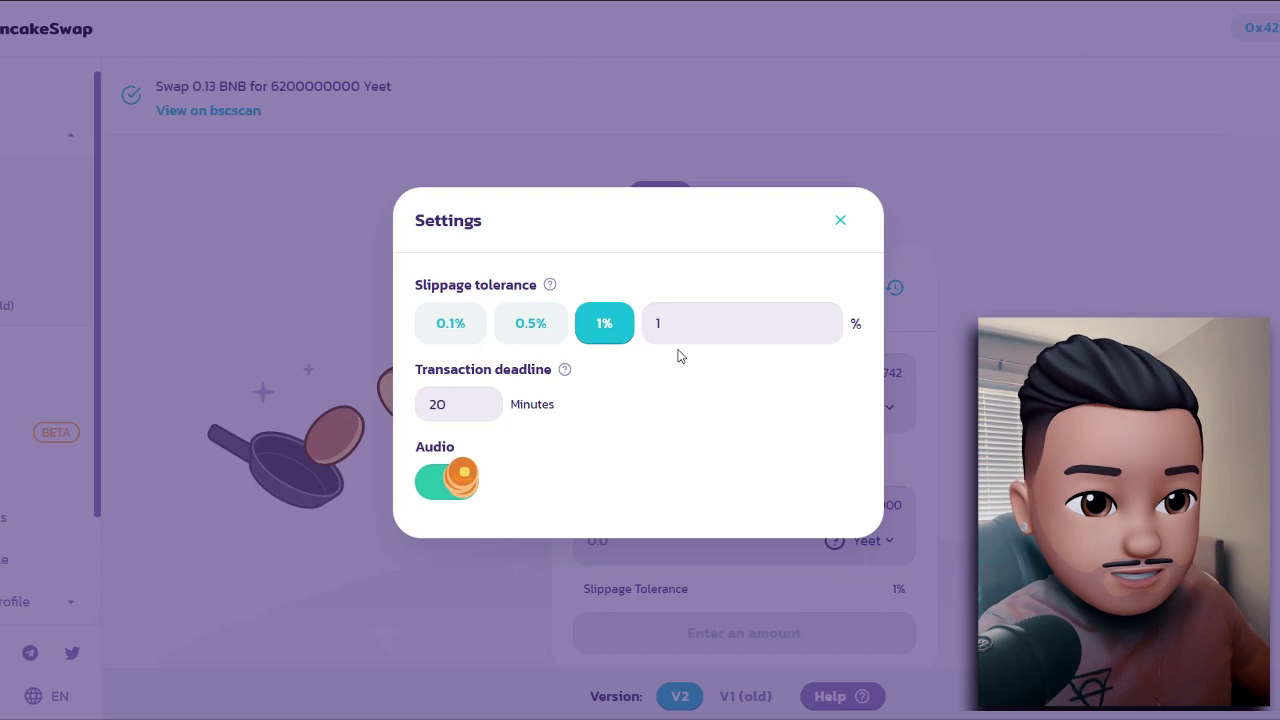
click(480, 336)
click(664, 306)
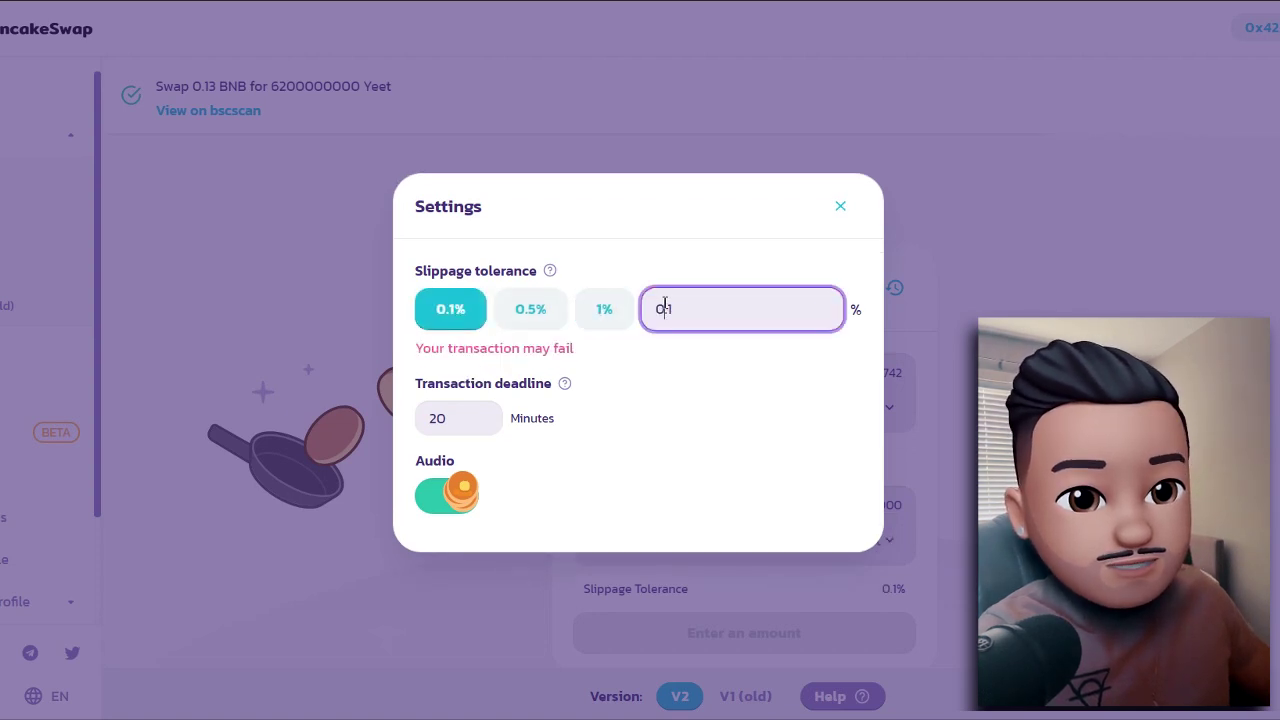
key(BackSpace)
text(001)
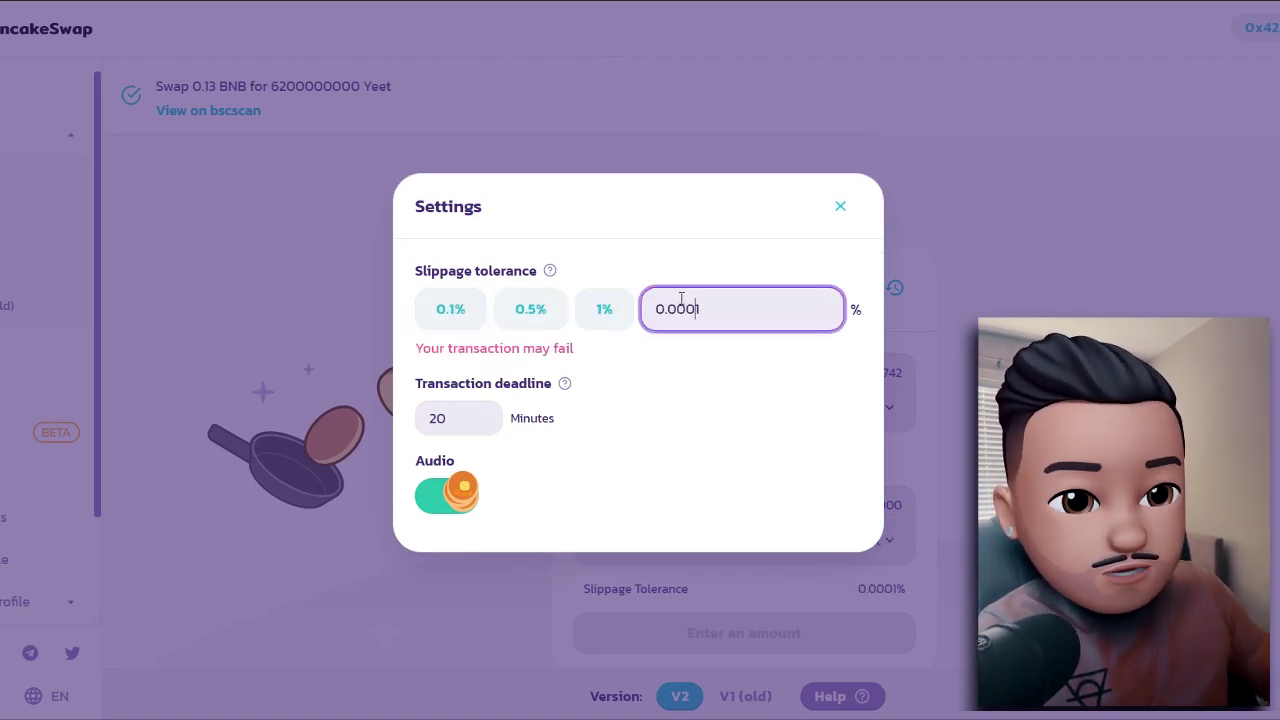
click(953, 210)
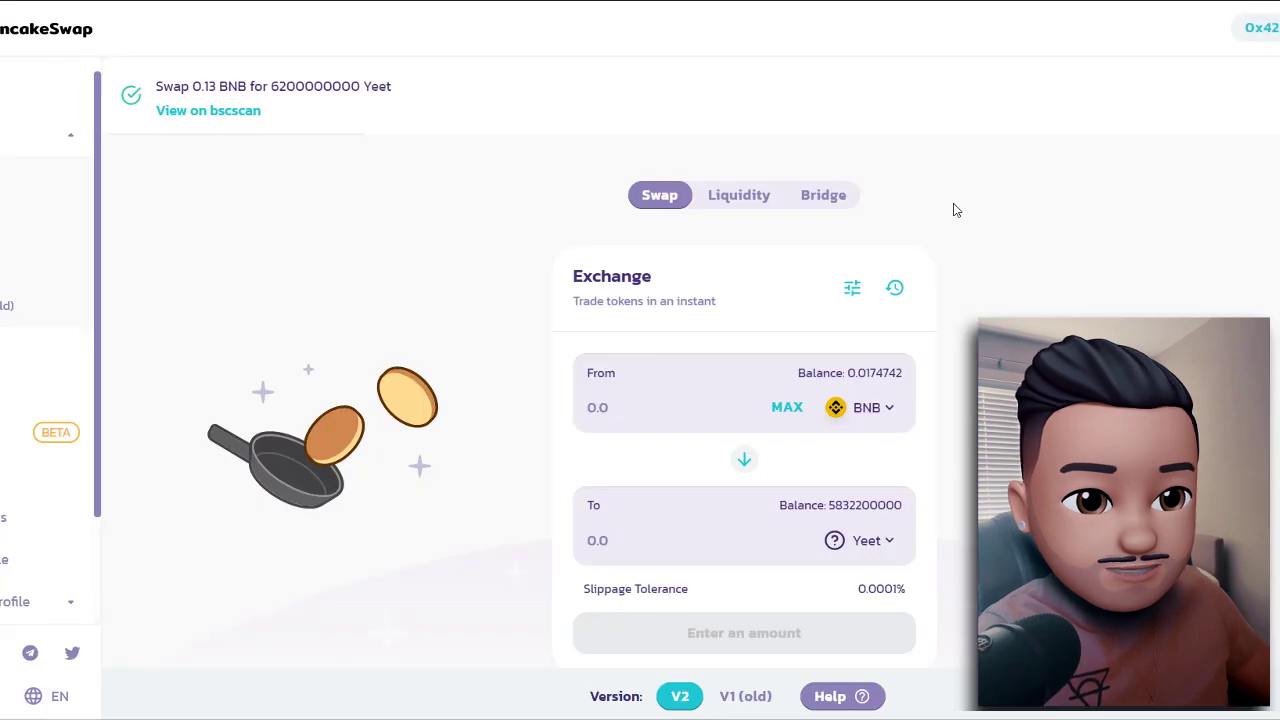